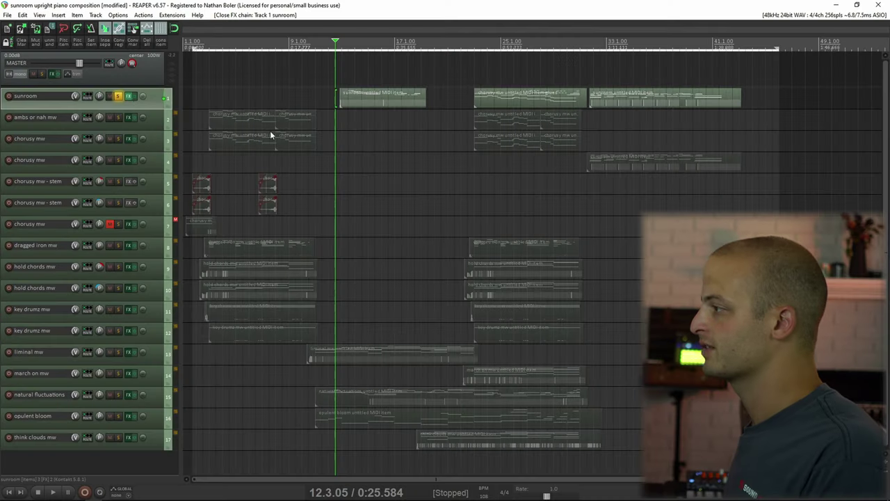
# - Play the soloed sunroom track from its first item, then skip ahead past bar 25
pyautogui.click(624, 65)
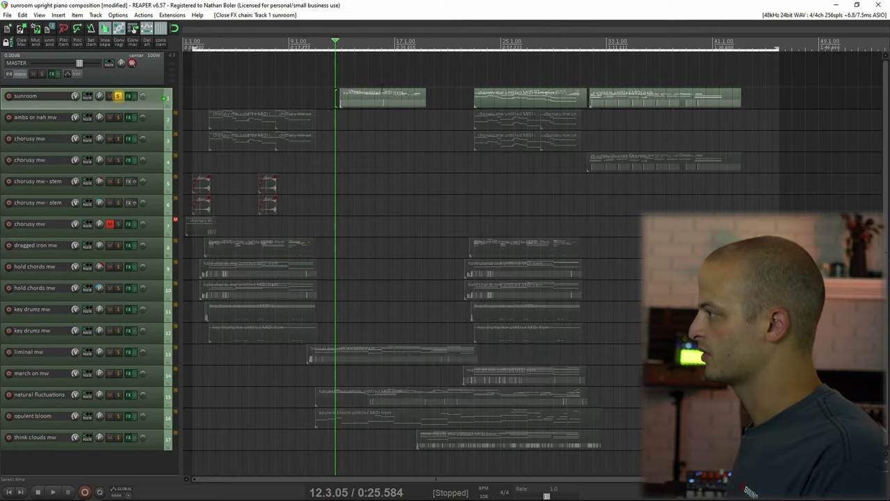
pyautogui.press('space')
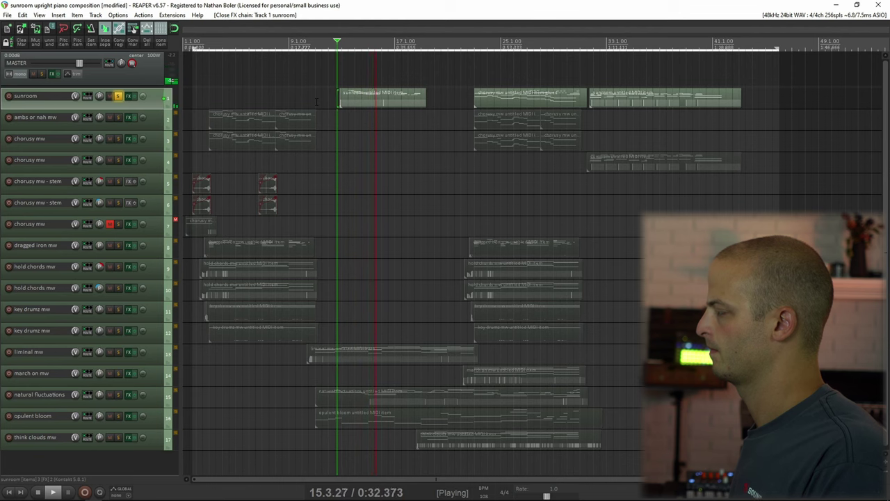
pyautogui.click(589, 75)
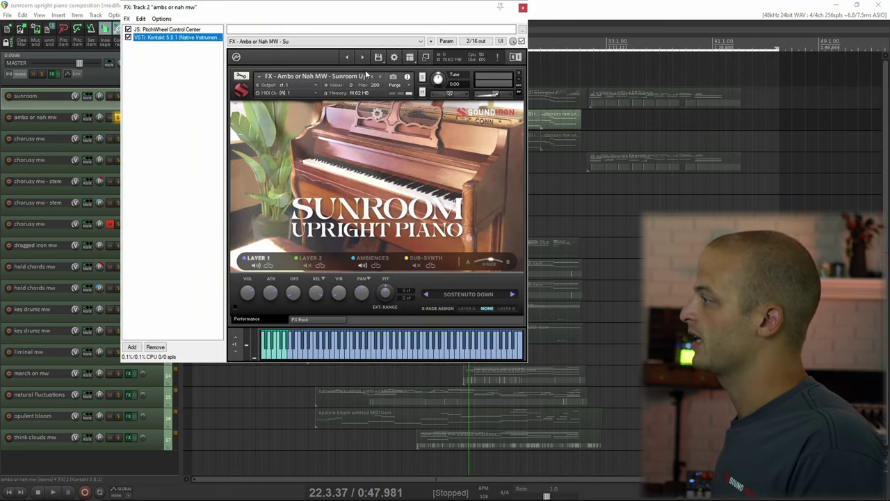
# - Close the ambs or nah mw instrument view and audition that track from its items
pyautogui.click(523, 9)
pyautogui.click(205, 122)
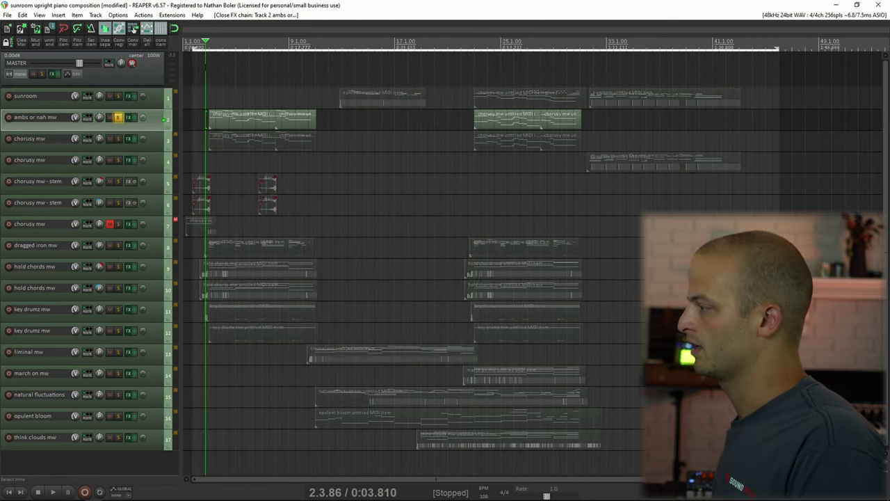
pyautogui.press('space')
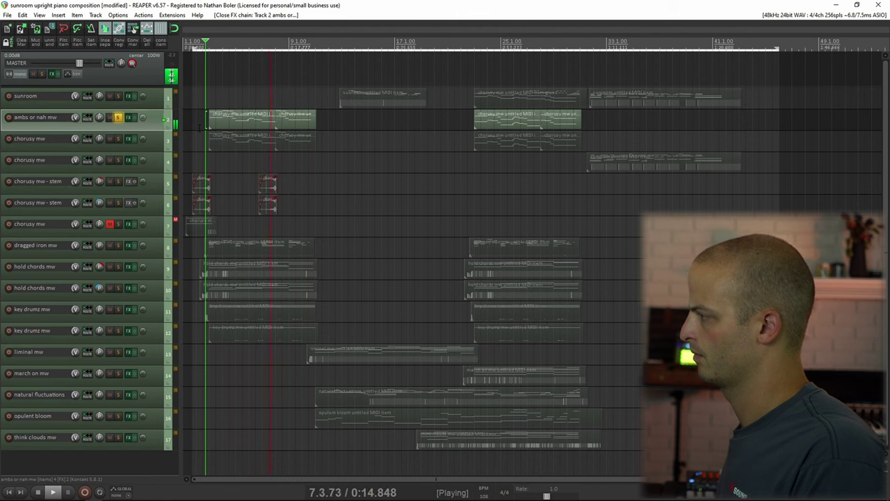
pyautogui.press('space')
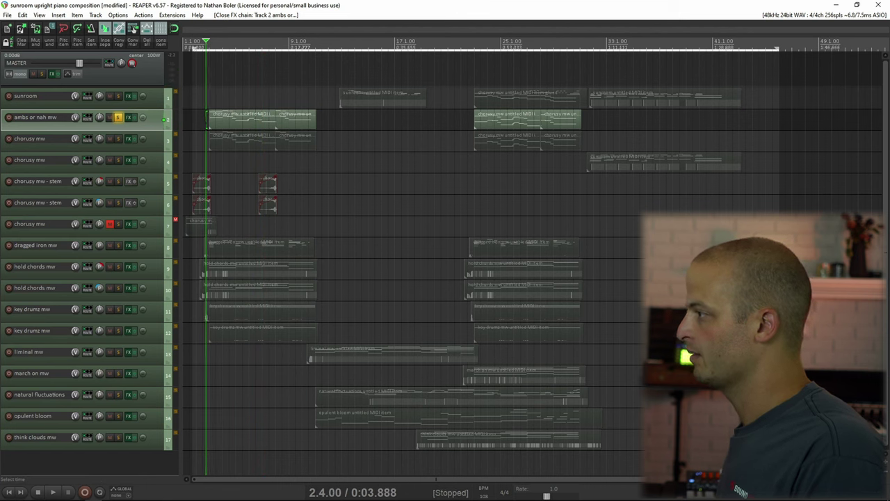
# - Move the play position to around bar 23, back near the song start, then to bar 23 again
pyautogui.click(208, 98)
pyautogui.click(476, 82)
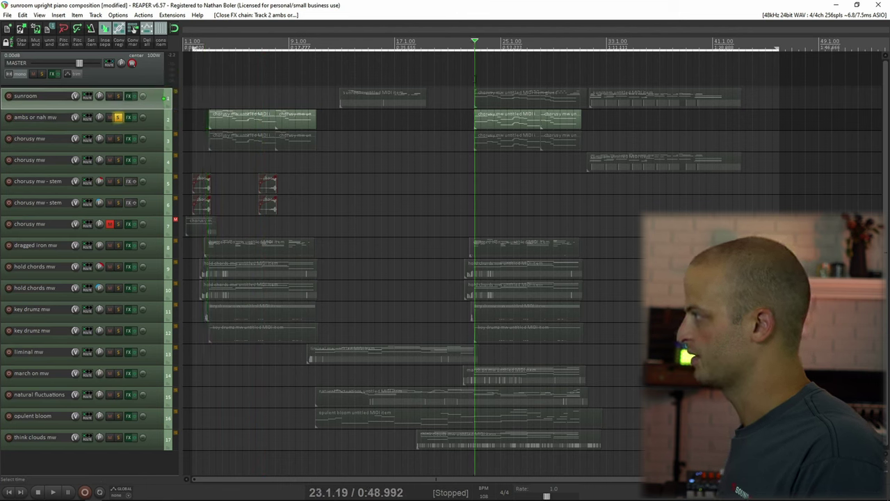
pyautogui.click(210, 87)
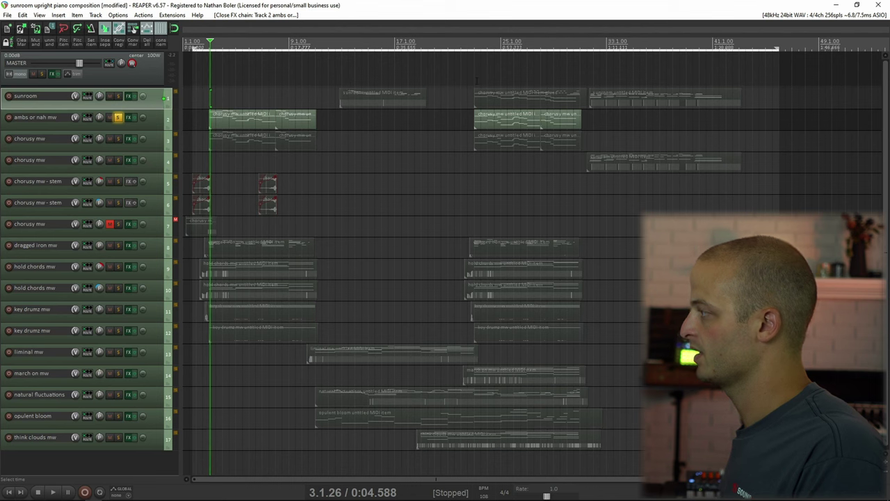
pyautogui.click(475, 78)
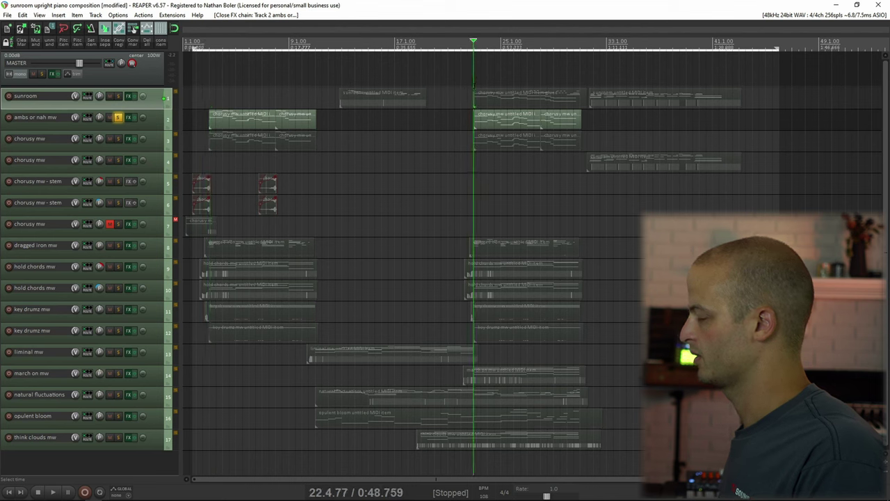
# - Move the solo from ambs or nah mw to the first chorusy mw track and jump to its item
pyautogui.click(117, 117)
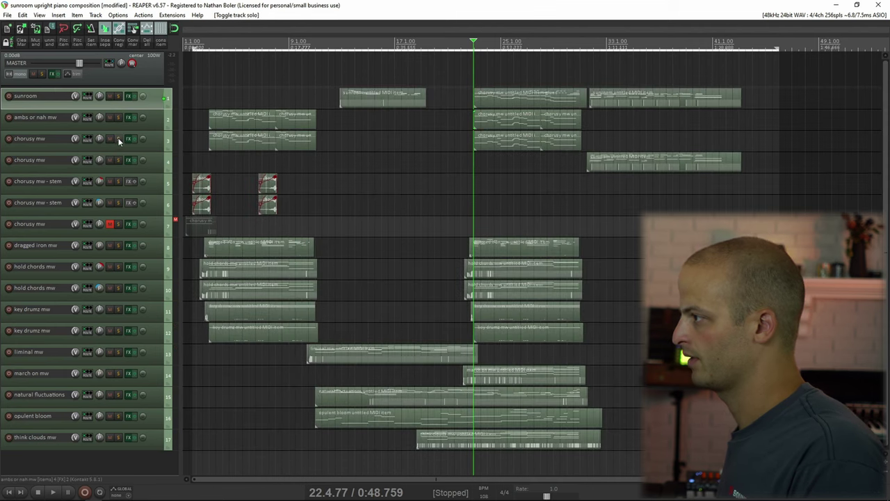
pyautogui.click(118, 139)
pyautogui.click(212, 139)
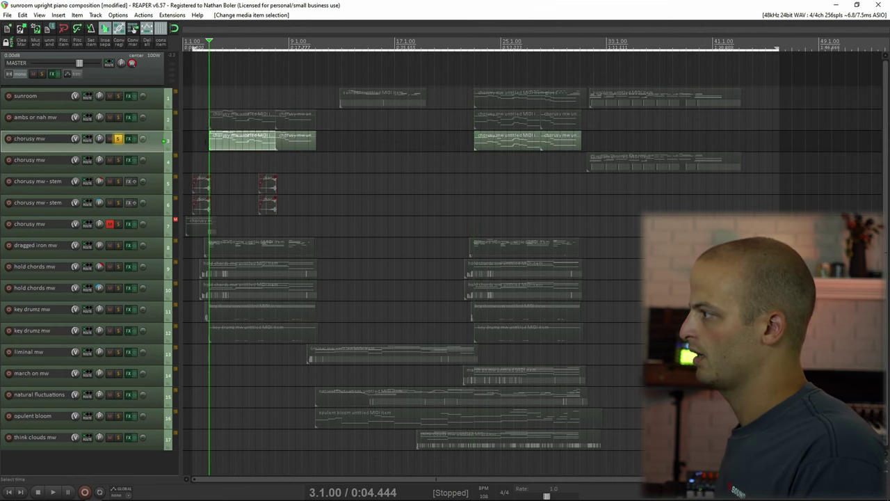
pyautogui.click(133, 29)
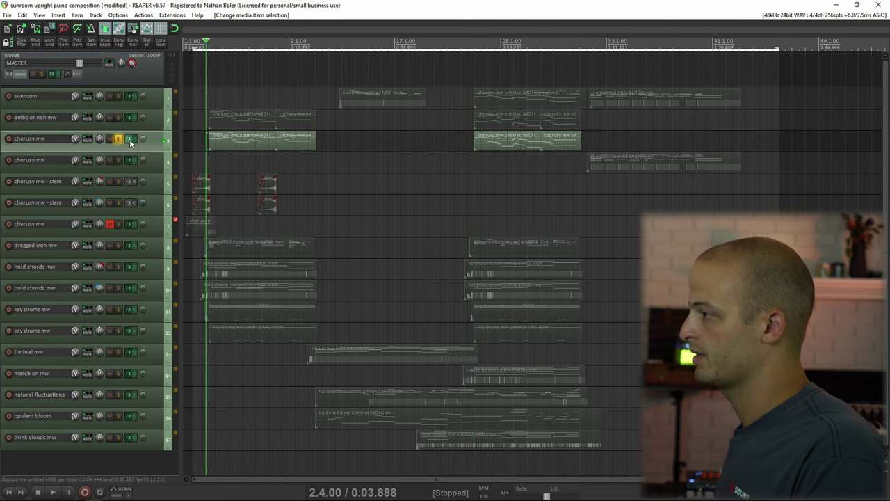
pyautogui.press('space')
pyautogui.click(128, 139)
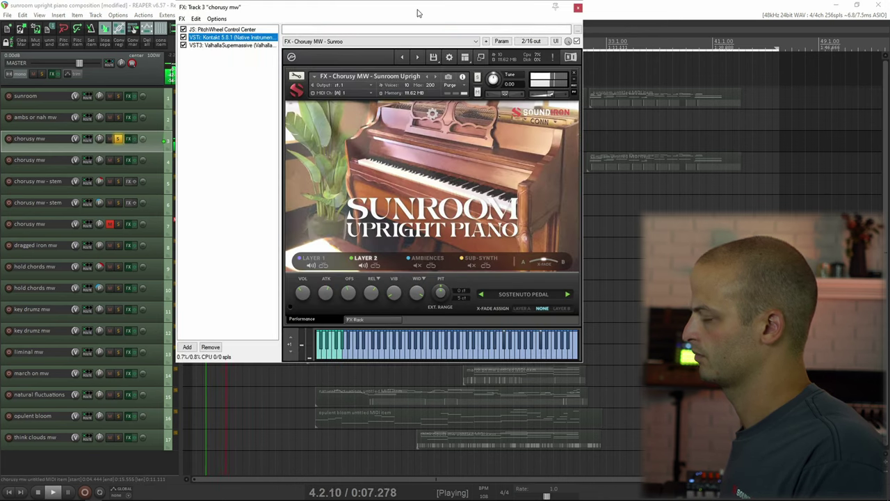
pyautogui.moveTo(418, 12); pyautogui.dragTo(398, 158)
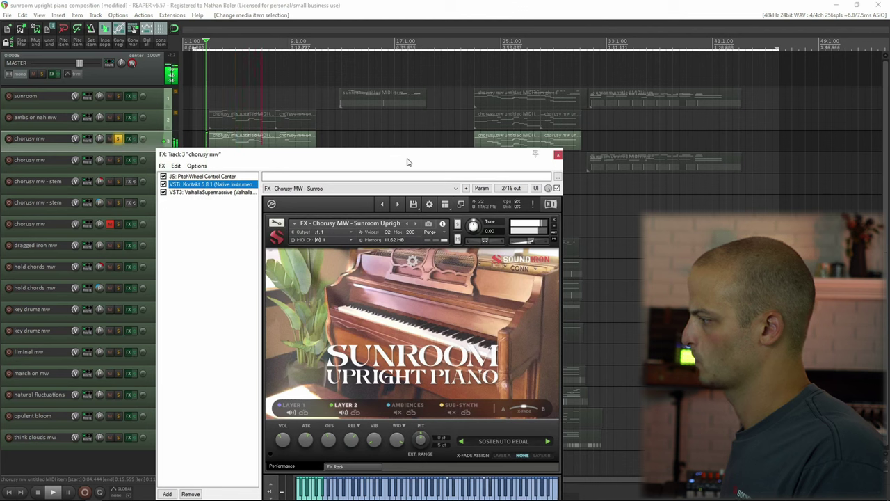
pyautogui.moveTo(408, 162); pyautogui.dragTo(413, 141)
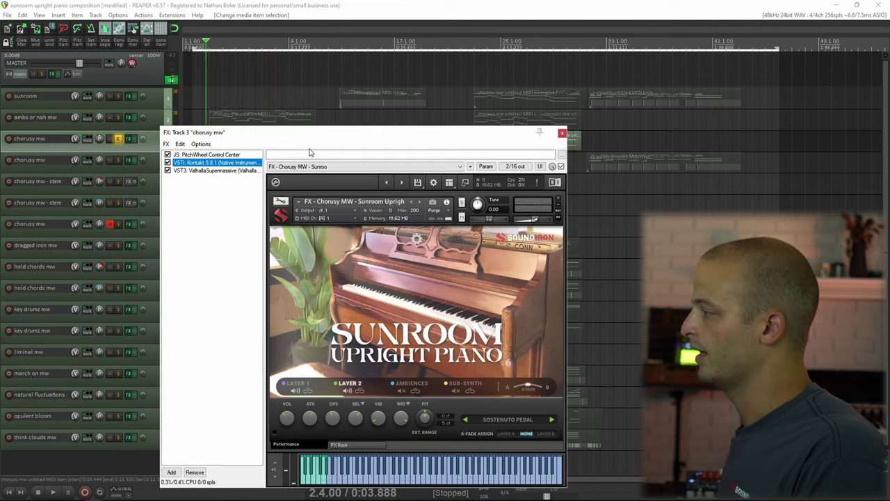
pyautogui.click(202, 172)
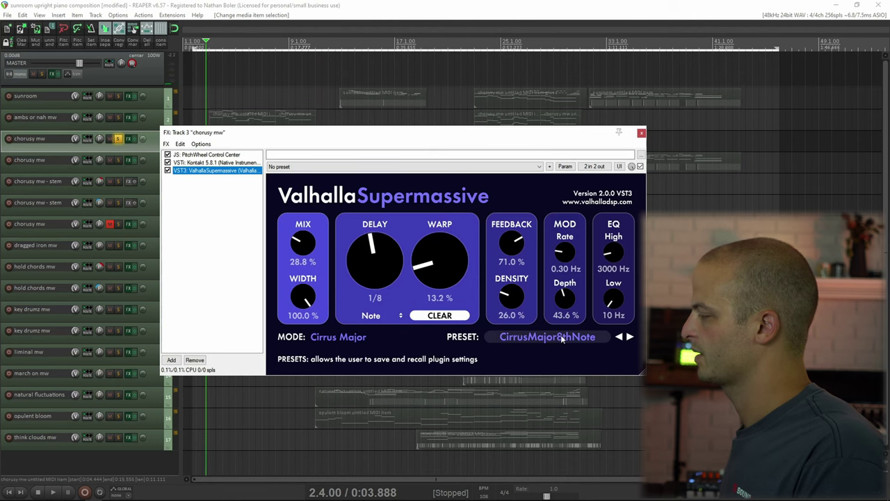
pyautogui.click(640, 132)
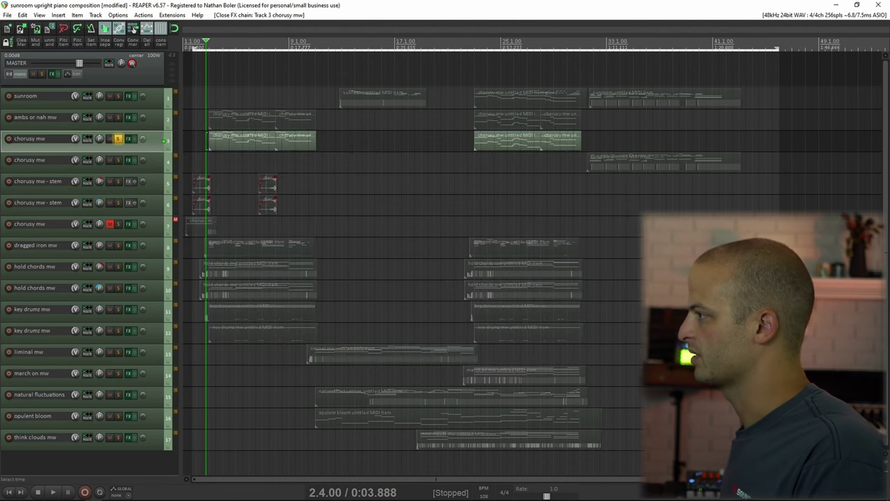
pyautogui.click(118, 138)
pyautogui.click(118, 160)
# - Play the soloed second chorusy mw track from its item's left edge
pyautogui.click(582, 161)
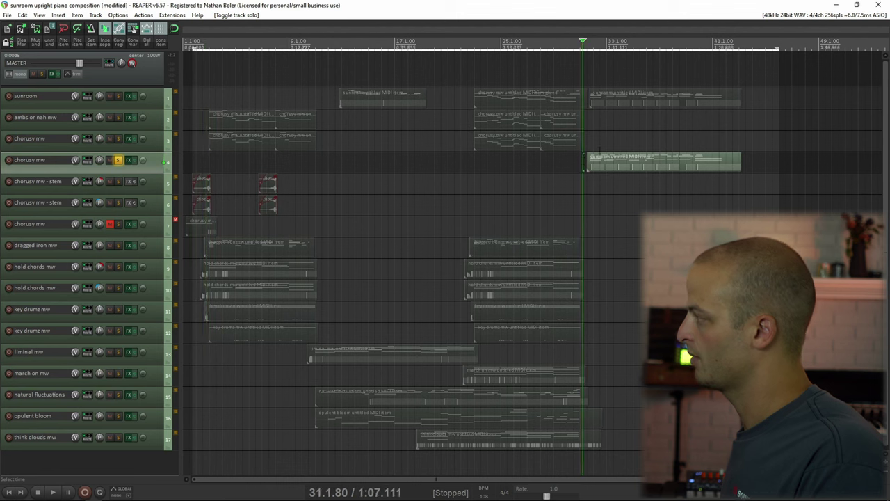
pyautogui.click(583, 162)
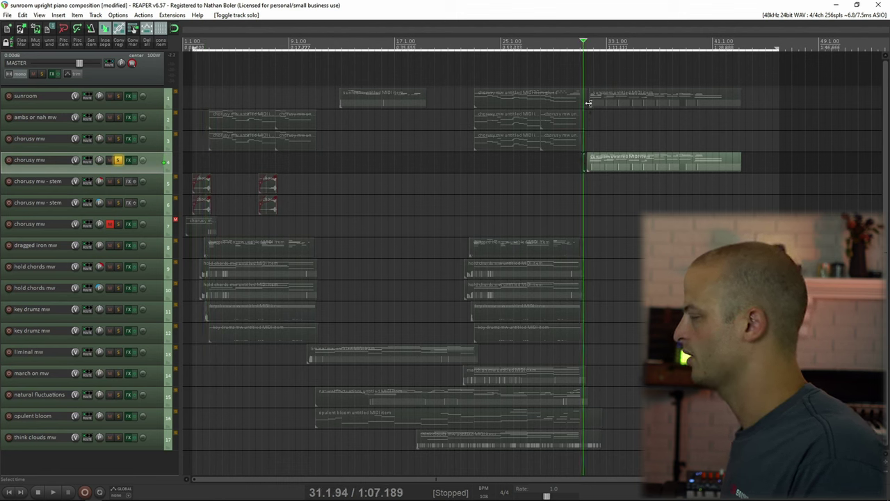
pyautogui.click(585, 105)
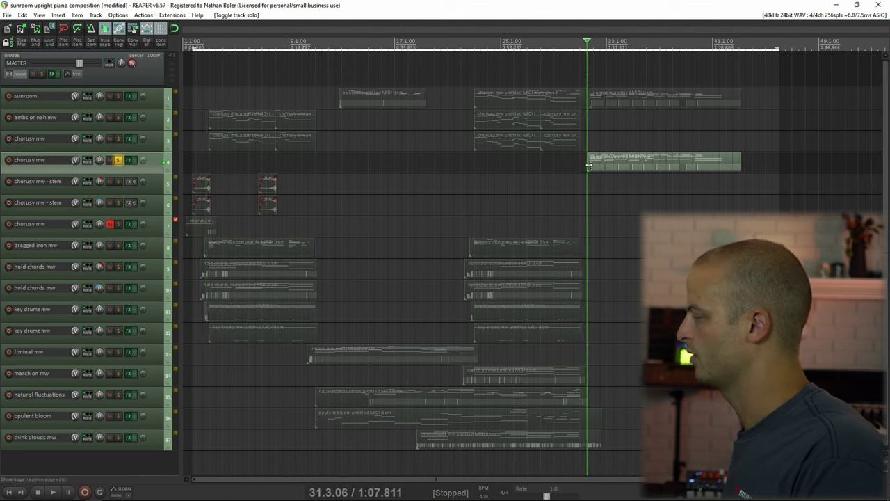
pyautogui.press('space')
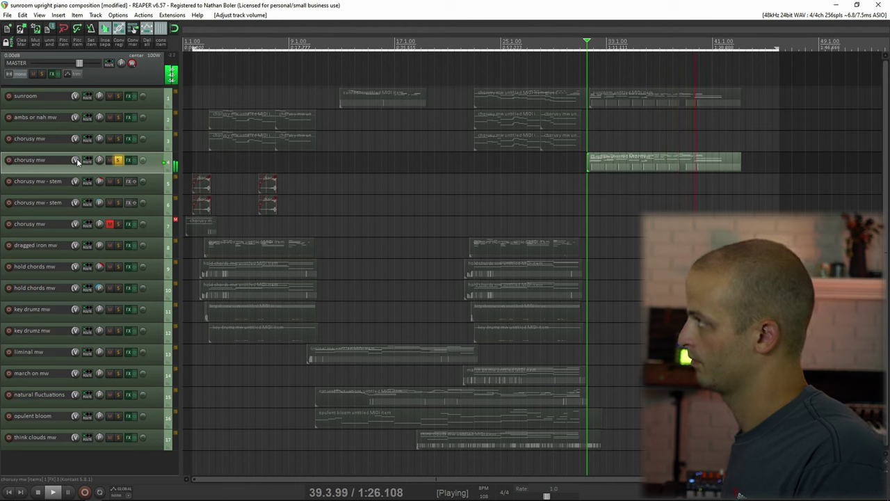
# - Move the solo from the second chorusy mw track to both chorusy mw - stem tracks
pyautogui.click(119, 159)
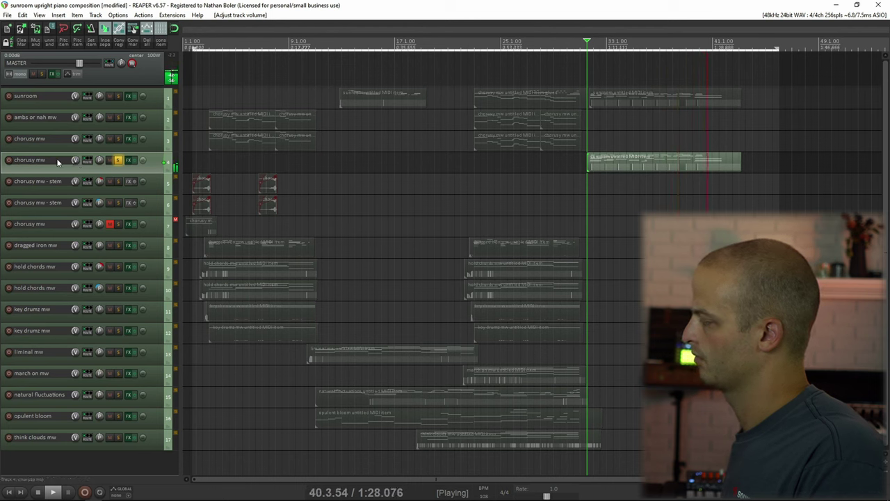
pyautogui.click(118, 180)
pyautogui.click(118, 202)
# - Return to the start, zoom in, and play the two soloed chorusy mw - stem tracks
pyautogui.press('space')
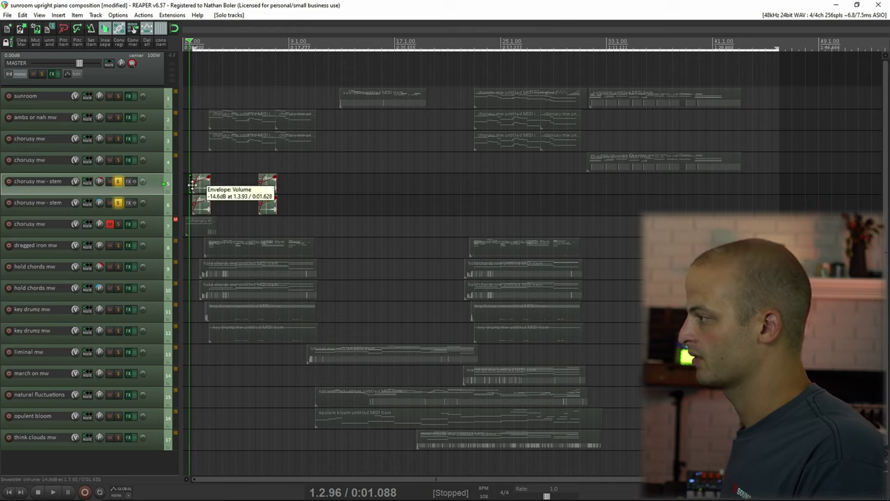
pyautogui.scroll(3, 191, 182)
pyautogui.scroll(3, 191, 182)
pyautogui.press('space')
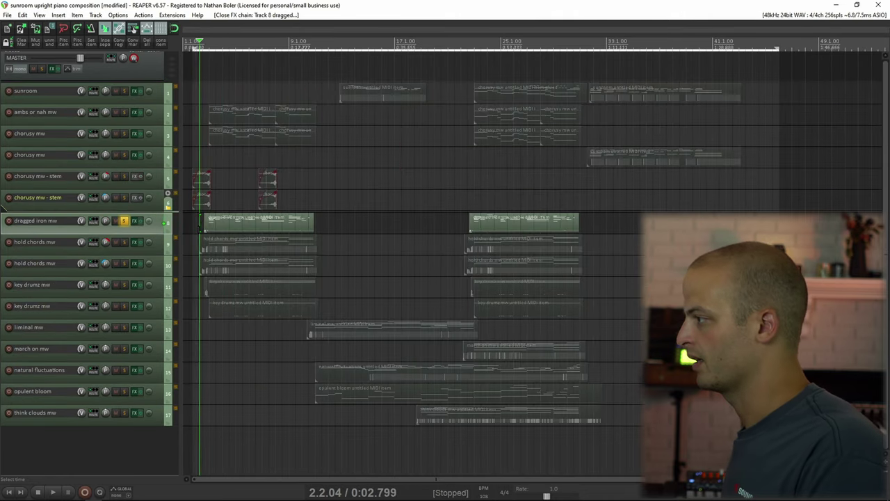
# - Play dragged iron mw solo, enlarge its track to view the notes, then select hold chords mw
pyautogui.click(203, 229)
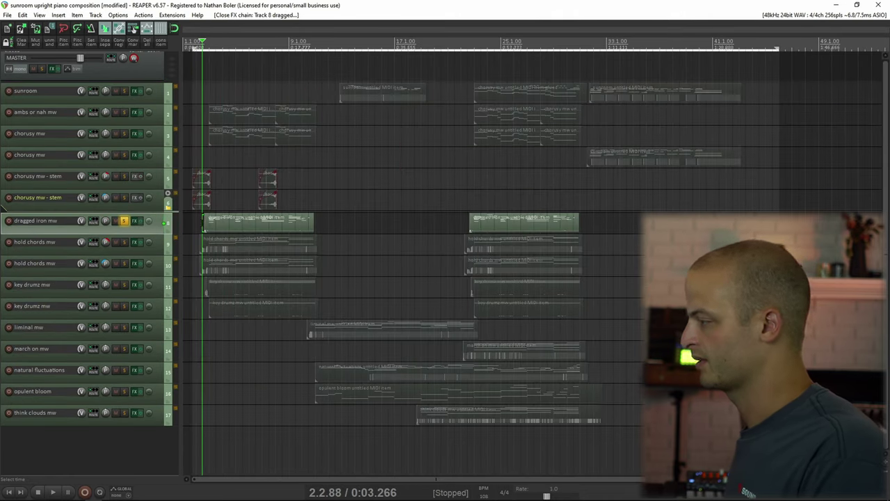
pyautogui.press('space')
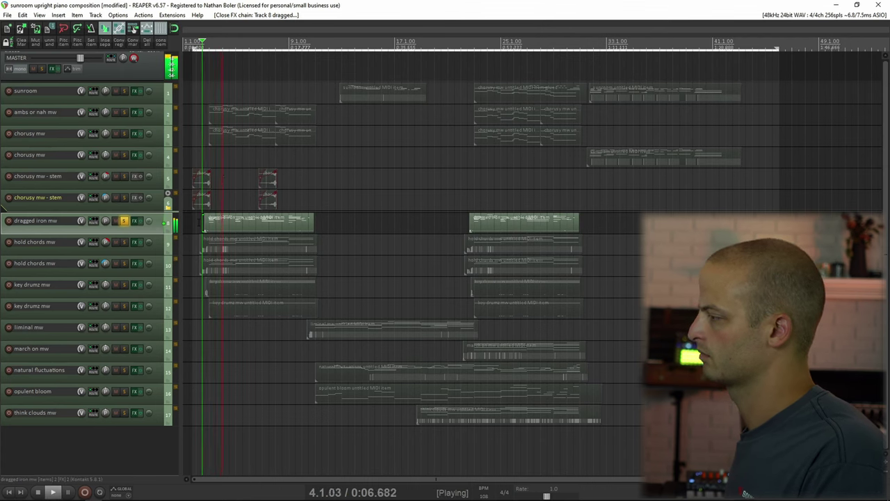
pyautogui.moveTo(158, 233); pyautogui.dragTo(157, 297)
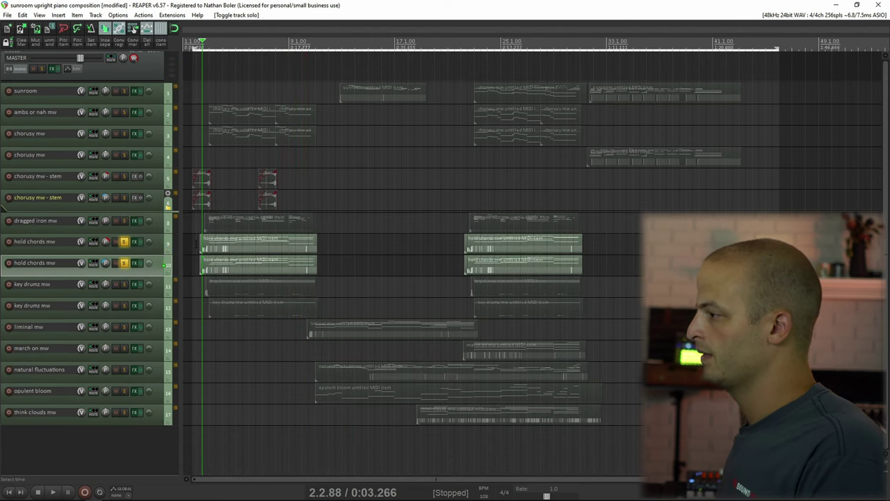
pyautogui.click(142, 244)
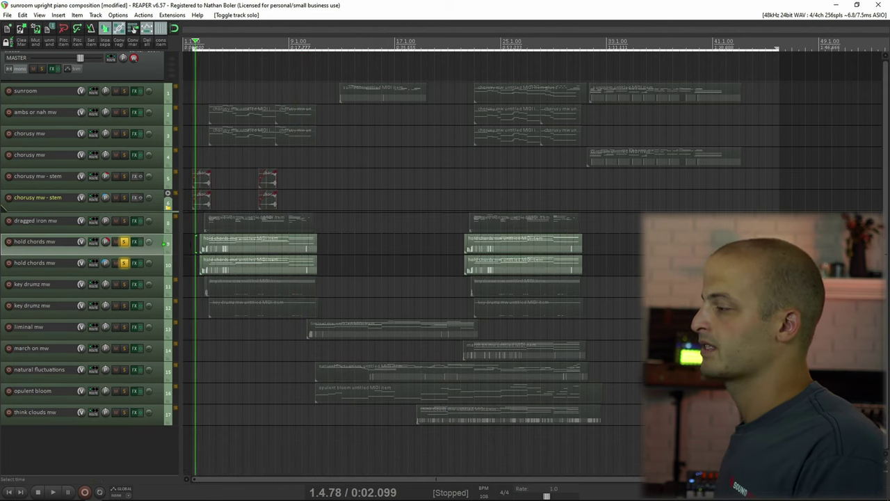
# - Show hold chords mw's Kontakt Sunroom Upright Piano, viewing Layer 1 and then Layer 2 settings
pyautogui.click(135, 243)
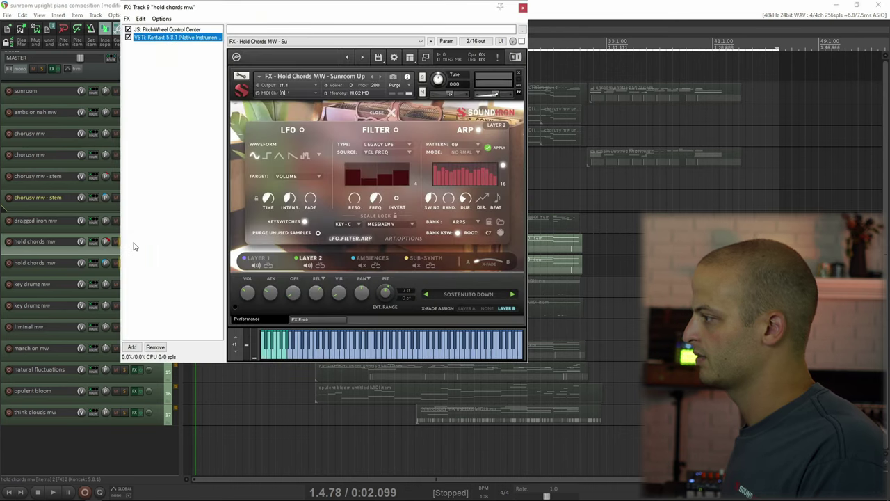
pyautogui.click(266, 262)
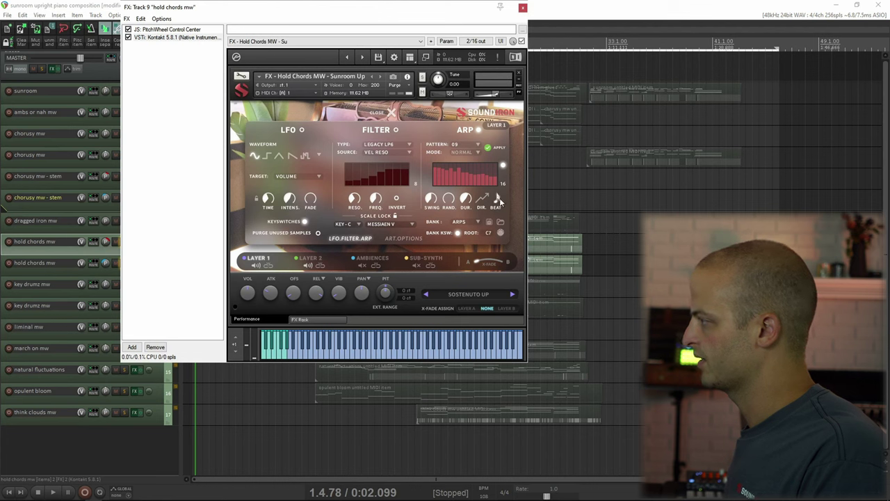
pyautogui.click(314, 259)
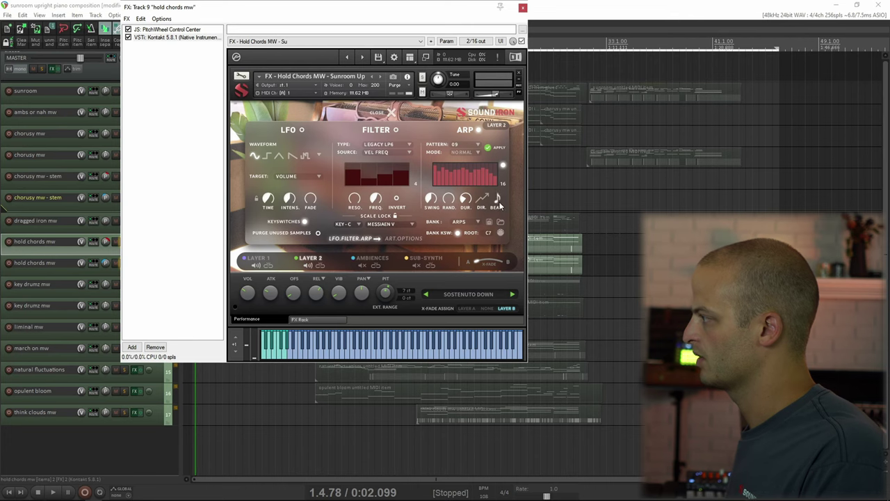
# - Close the Kontakt window and play both hold chords mw tracks from near the song start
pyautogui.click(522, 7)
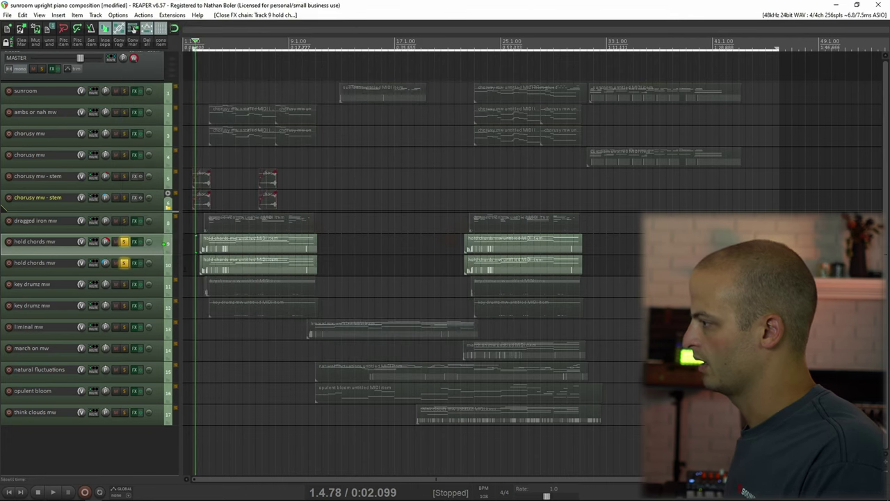
pyautogui.click(197, 244)
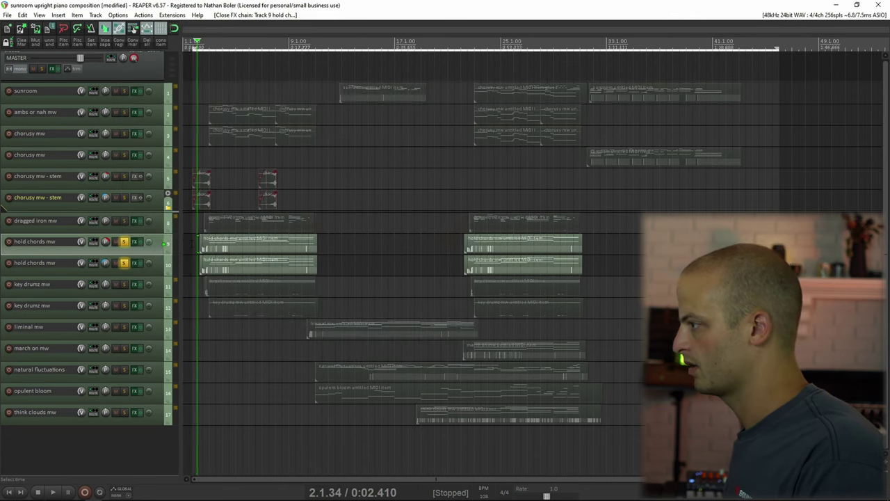
pyautogui.press('space')
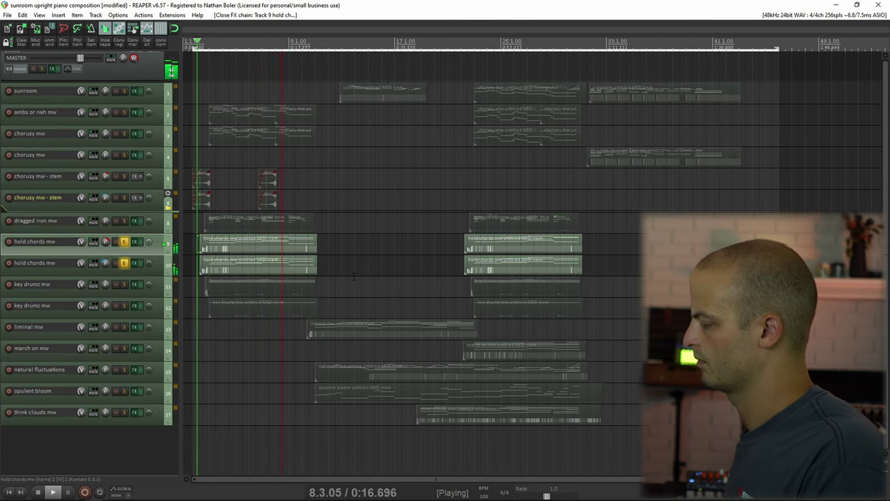
pyautogui.press('space')
pyautogui.click(354, 276)
# - View key drumz mw's Kontakt Layer 1 settings, then close it and play the track solo
pyautogui.hotkey('shift', 'f')
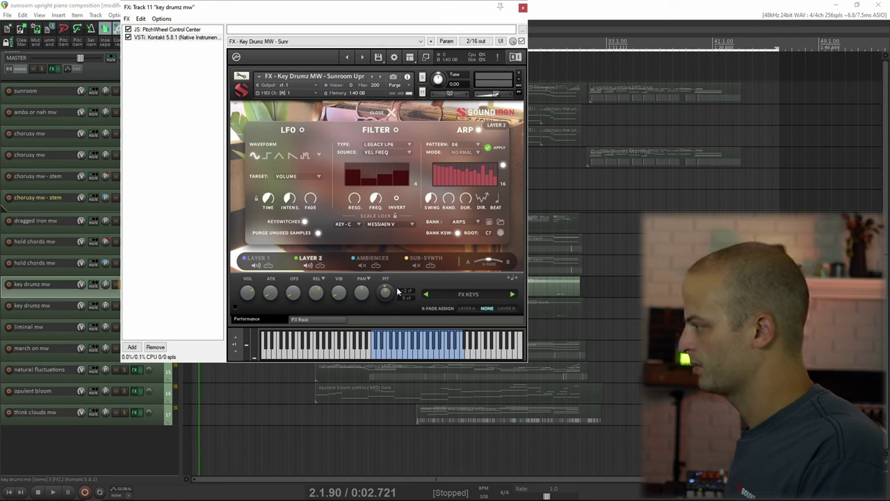
pyautogui.click(245, 260)
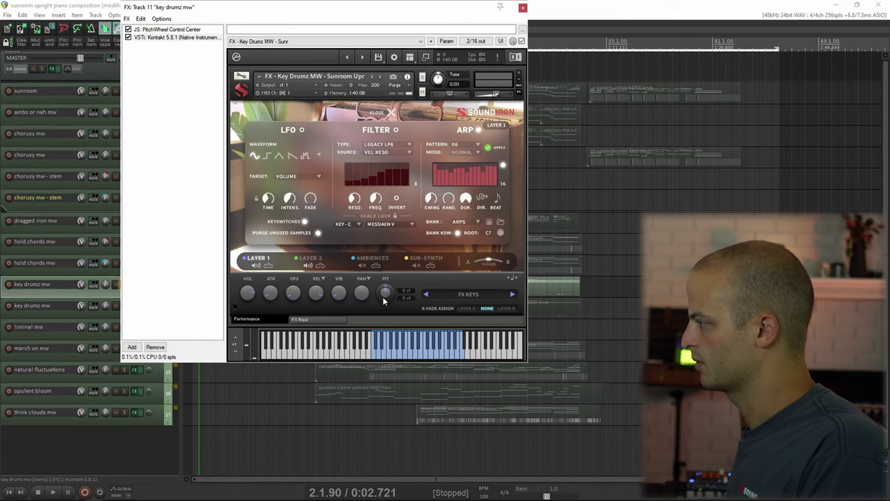
pyautogui.click(524, 9)
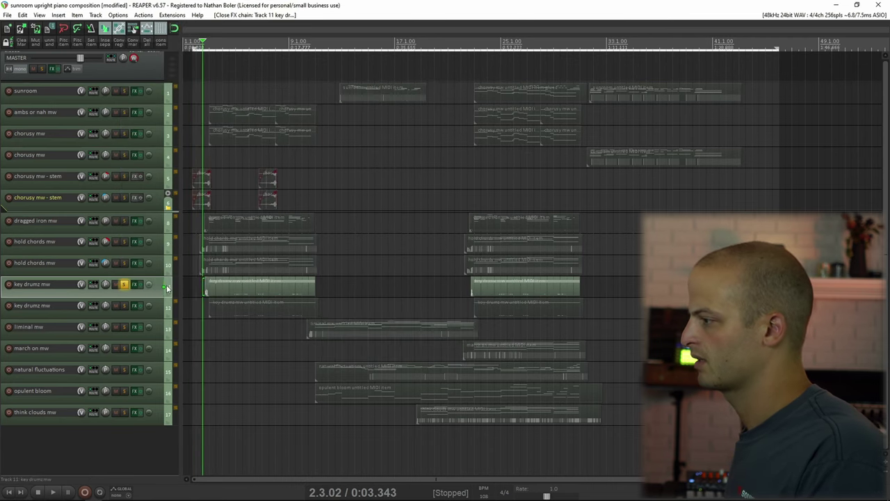
pyautogui.press('space')
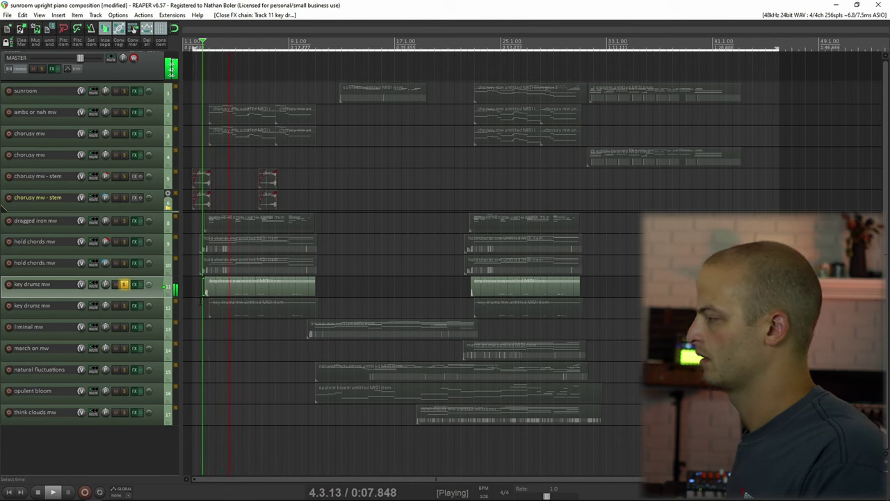
pyautogui.press('space')
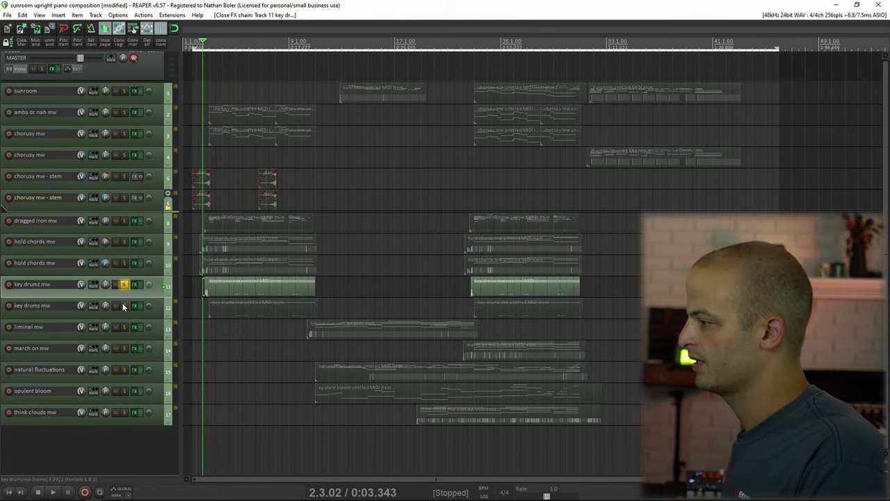
# - Play the second key drumz mw track on its own, then both key drumz tracks together
pyautogui.click(125, 305)
pyautogui.click(124, 284)
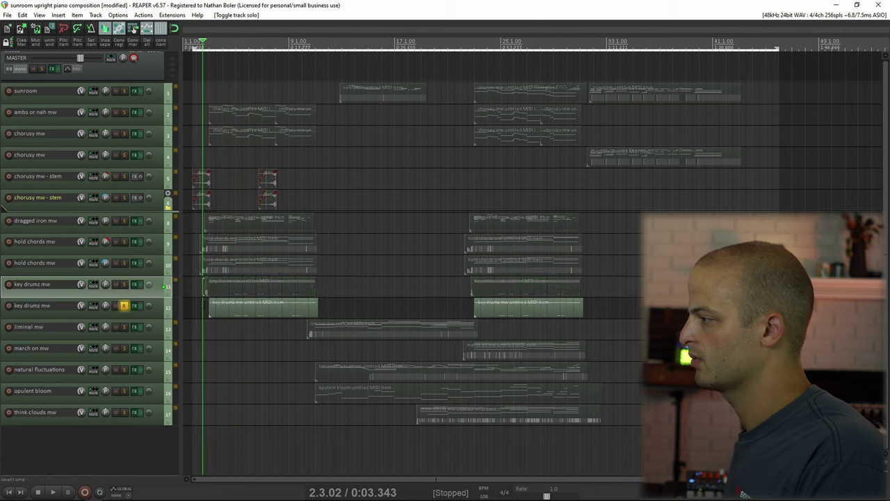
pyautogui.click(206, 310)
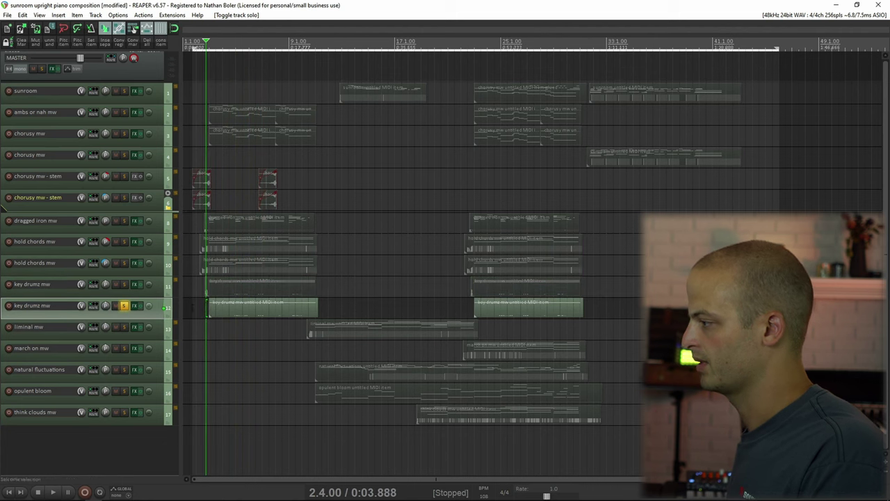
pyautogui.press('space')
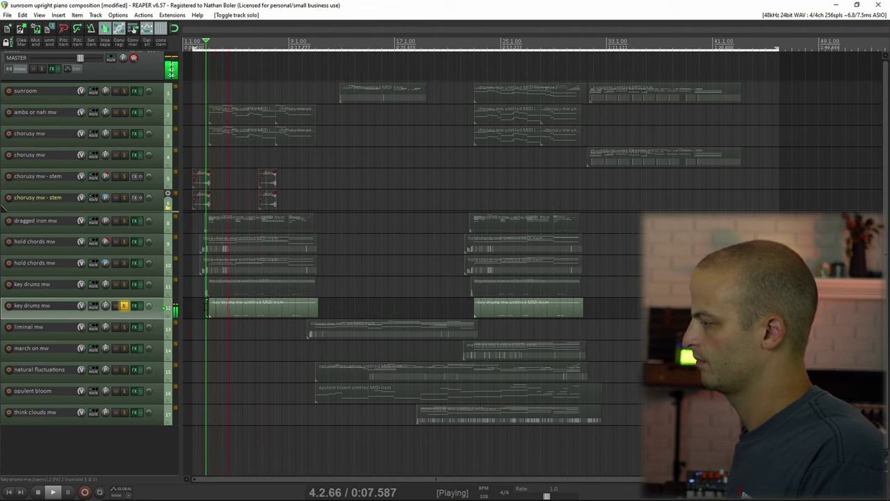
pyautogui.press('space')
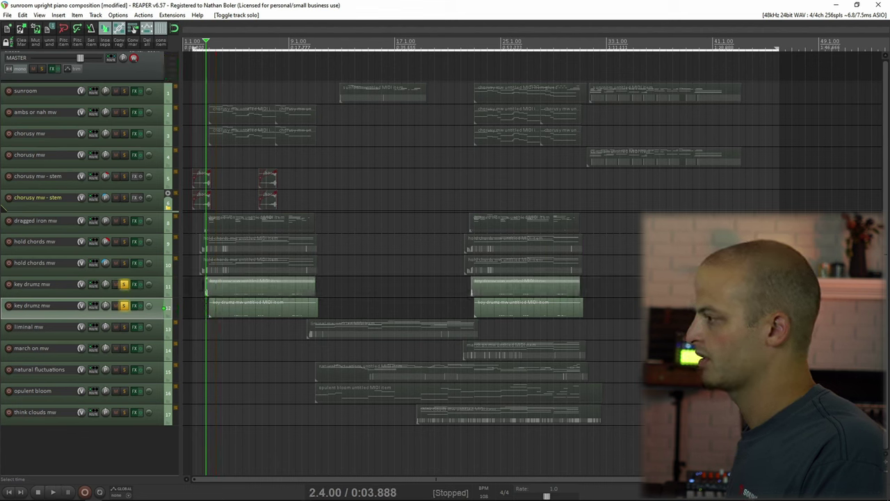
pyautogui.click(203, 292)
pyautogui.press('space')
# - Solo liminal mw and its item, open its Kontakt instrument briefly, then close it
pyautogui.press('space')
pyautogui.click(306, 330)
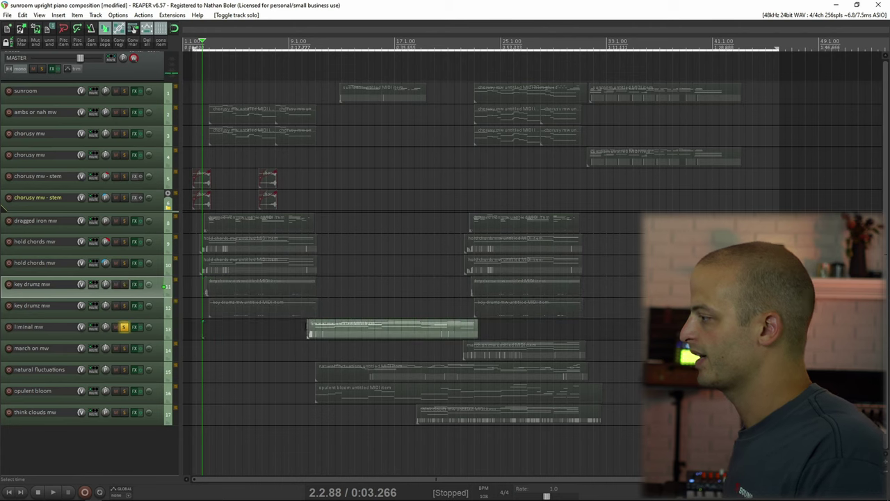
pyautogui.click(135, 328)
pyautogui.press('space')
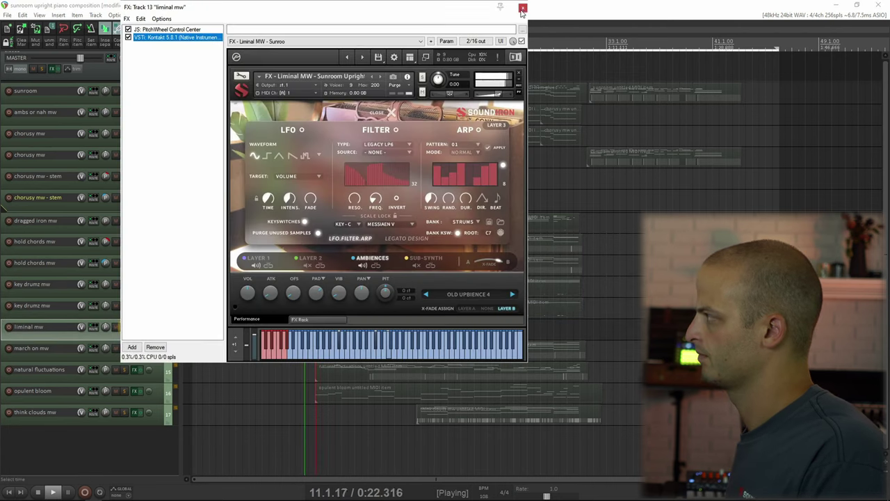
pyautogui.click(523, 10)
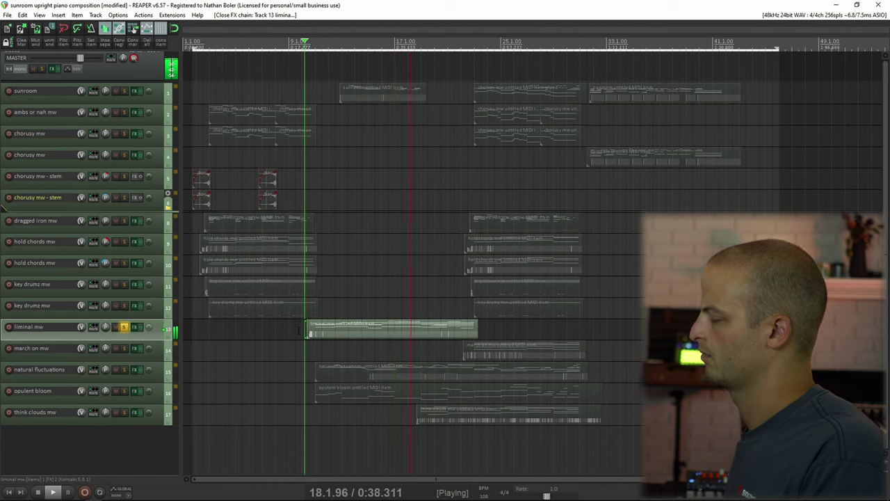
# - Play march on mw solo, then move the solo down to natural fluctuations
pyautogui.press('Down')
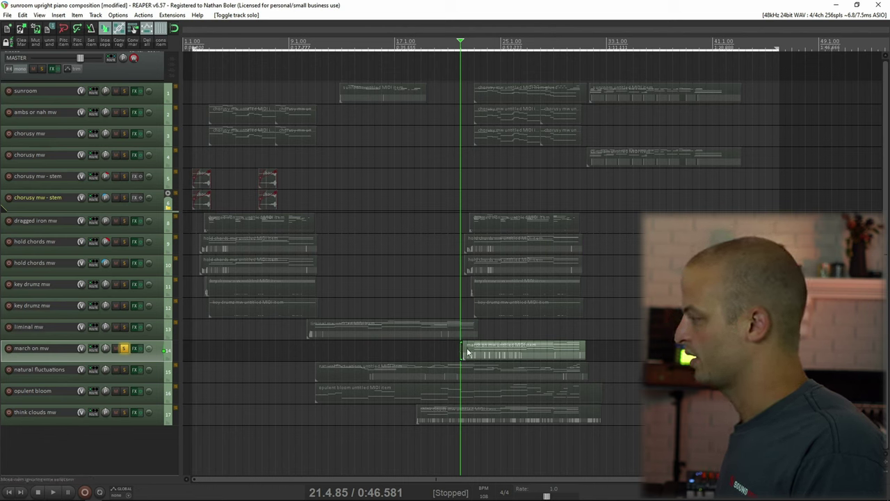
pyautogui.press('space')
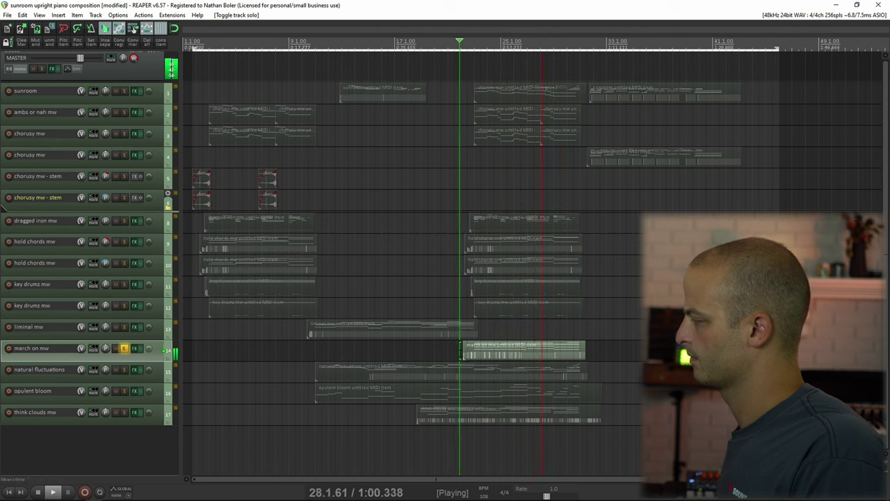
pyautogui.press('space')
pyautogui.press('Down')
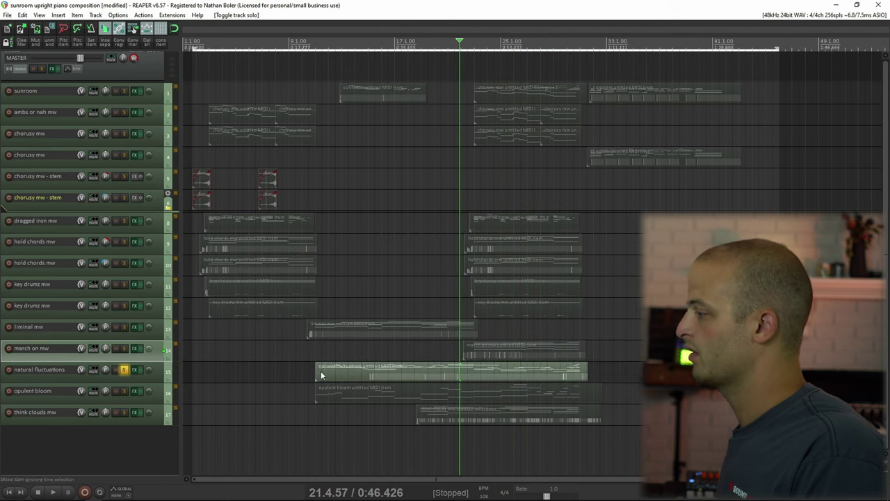
# - Play 'natural fluctuations' from its item start with its Kontakt Ambiences layer shown, then stop
pyautogui.click(142, 377)
pyautogui.press('space')
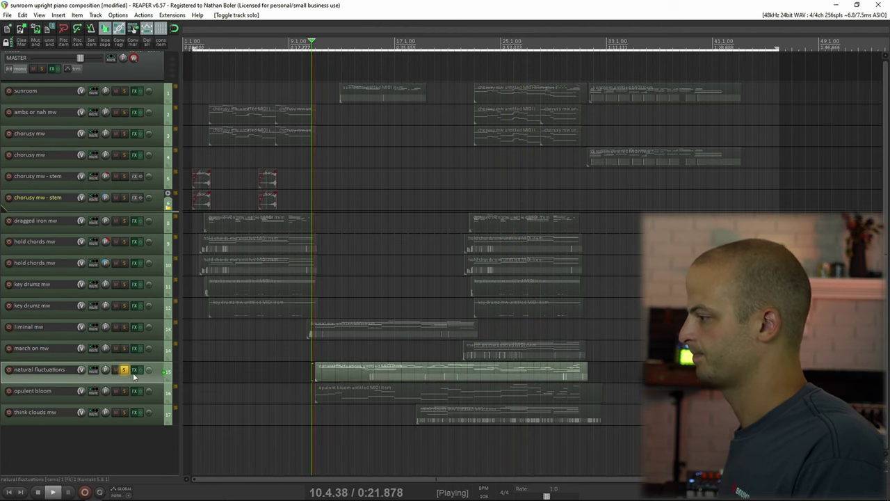
pyautogui.click(133, 372)
pyautogui.moveTo(410, 11); pyautogui.dragTo(400, 5)
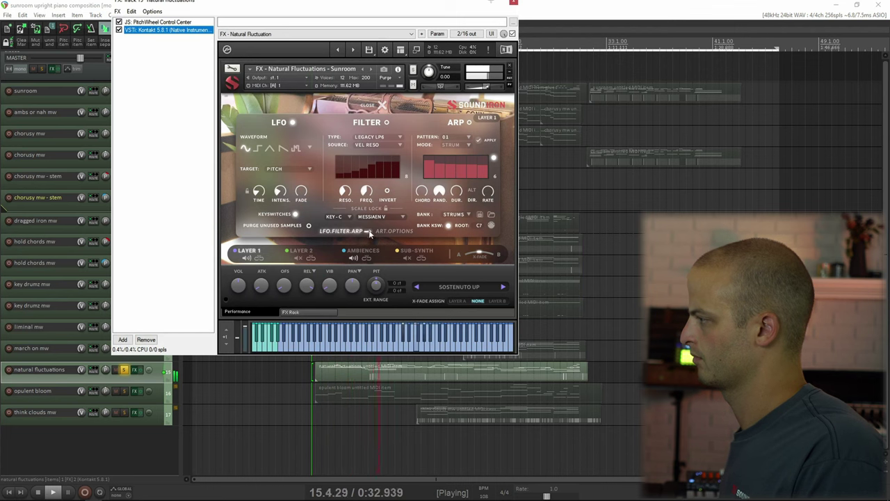
pyautogui.click(367, 252)
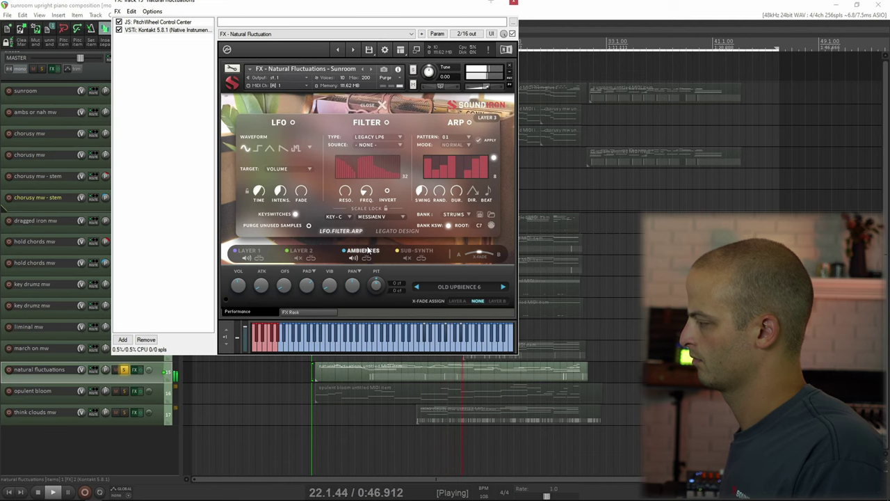
pyautogui.press('space')
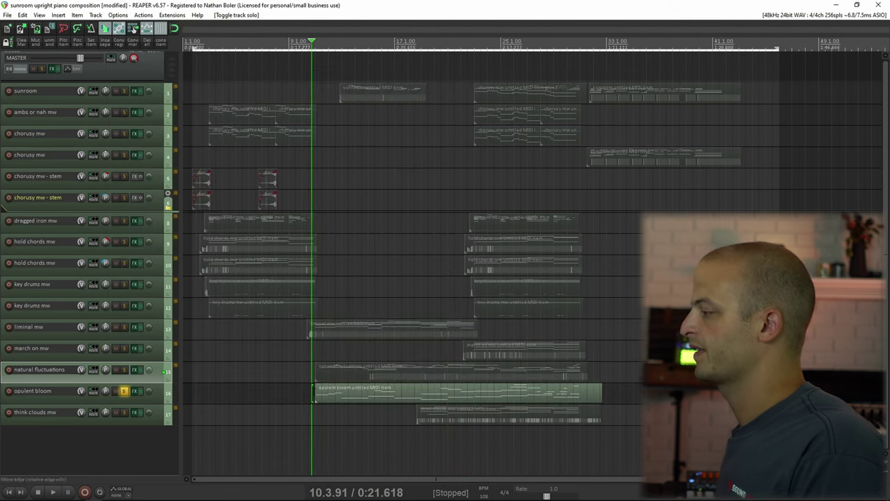
# - Solo and play 'opulent bloom' with its Kontakt effects rack shown, then solo 'think clouds mw'
pyautogui.press('Down')
pyautogui.click(135, 391)
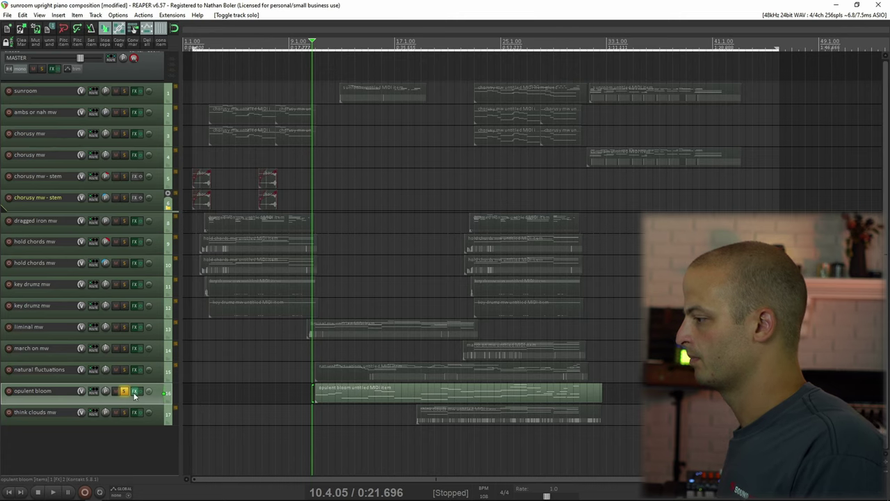
pyautogui.press('space')
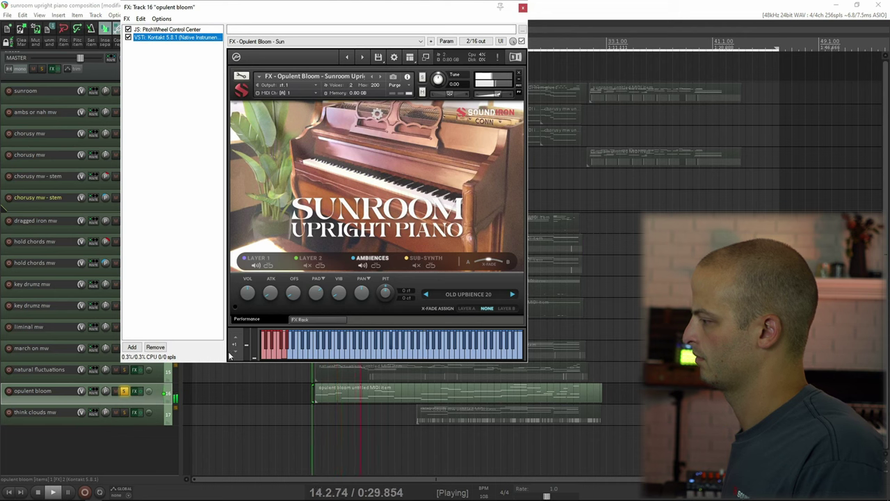
pyautogui.click(300, 319)
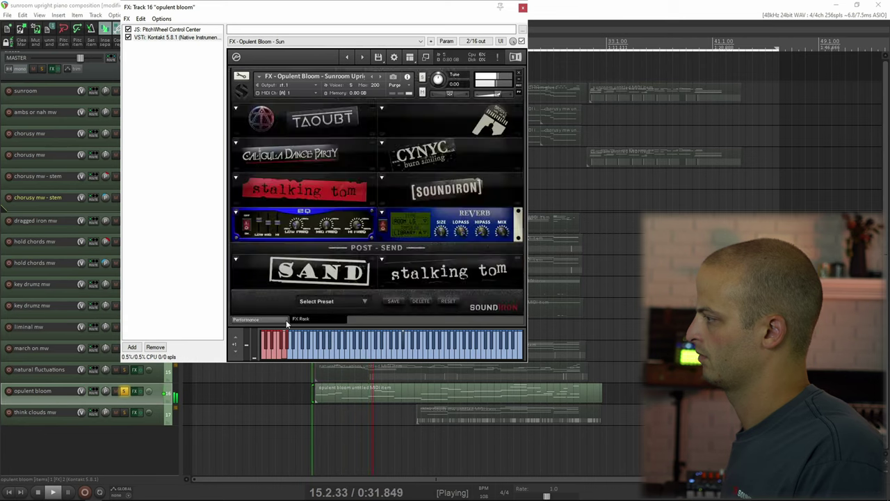
pyautogui.click(246, 319)
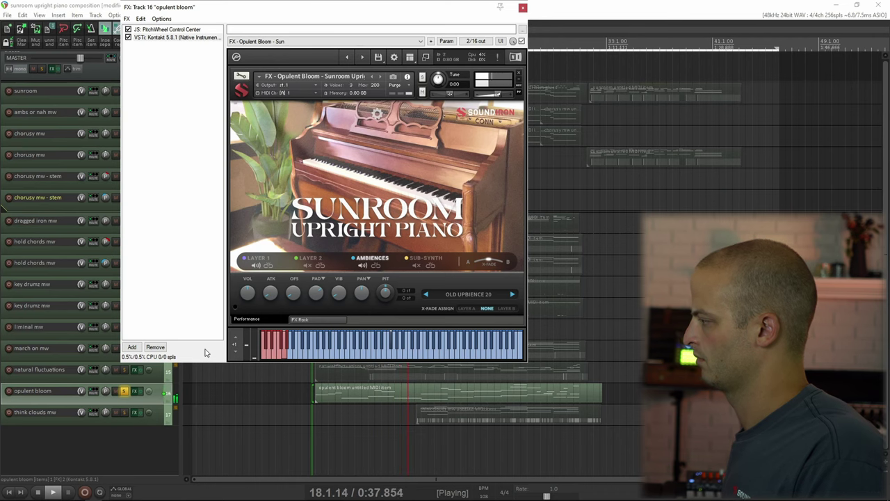
pyautogui.press('Escape')
pyautogui.press('space')
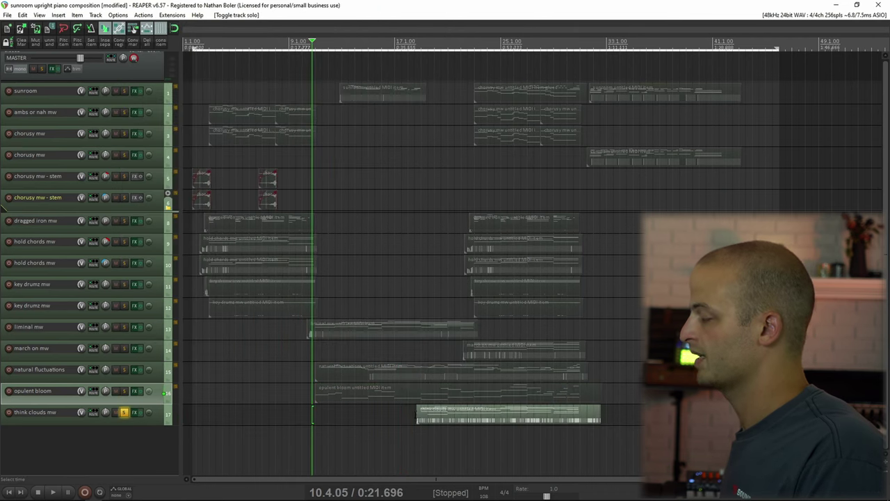
# - Play 'think clouds mw' from its item start, stepping Kontakt through Layers 3, 2 and 1
pyautogui.click(147, 416)
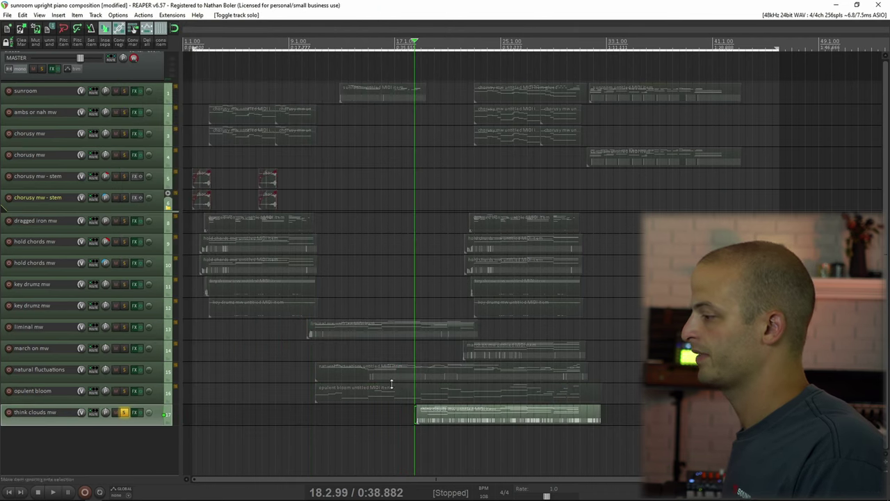
pyautogui.click(136, 413)
pyautogui.press('space')
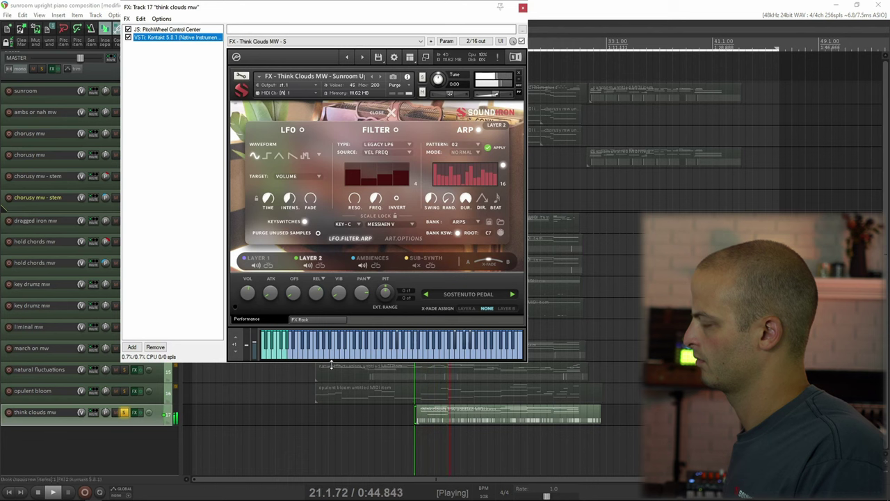
pyautogui.click(384, 260)
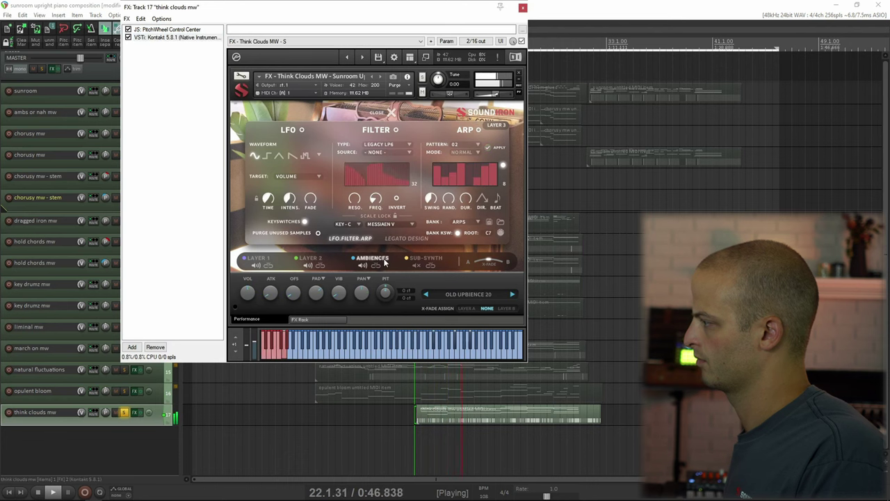
pyautogui.click(315, 258)
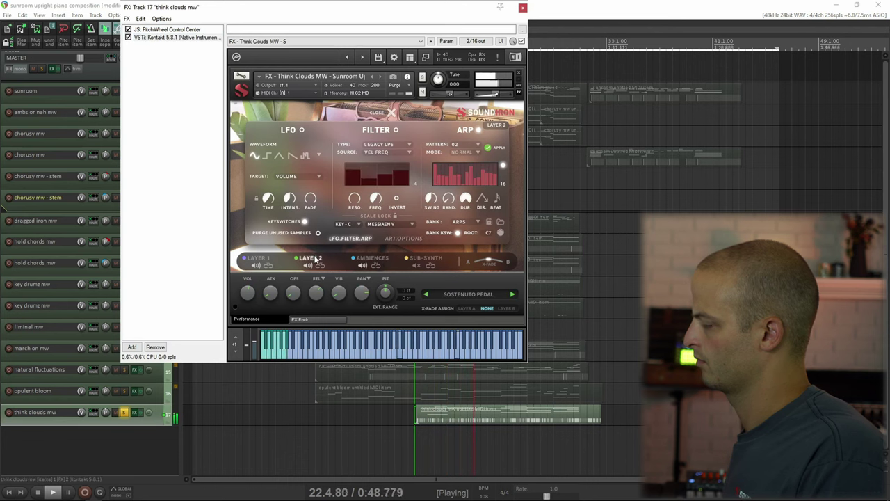
pyautogui.click(264, 259)
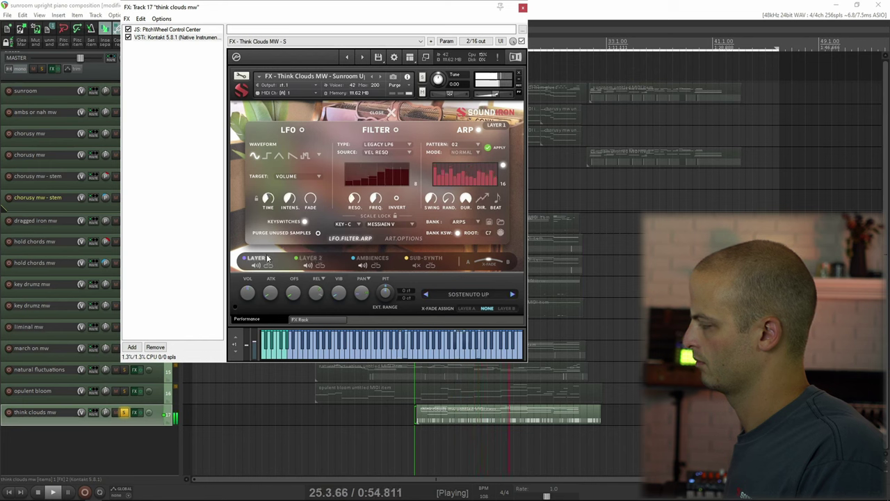